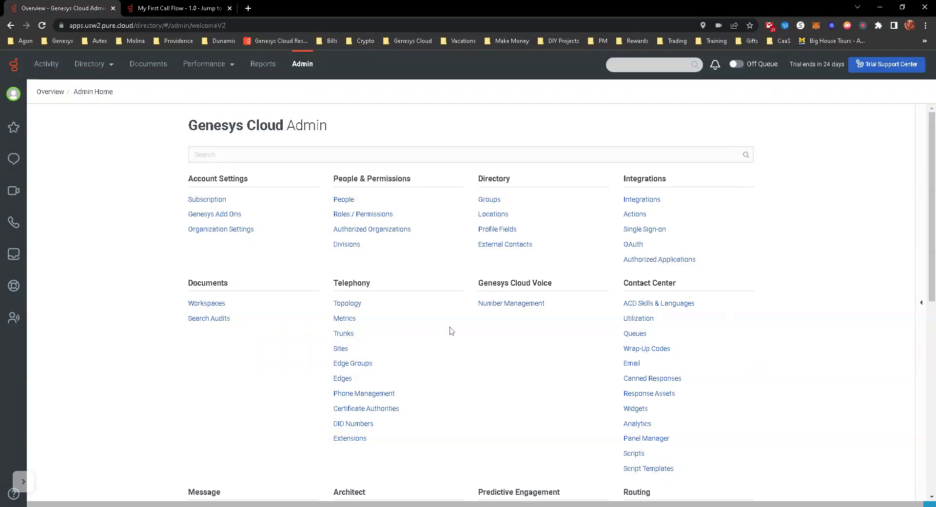
Step: Open the list of contact center queues from the admin home page
{"action": "scroll", "coordinate": [444, 312], "scroll_direction": "down", "scroll_amount": 1}
{"action": "scroll", "coordinate": [443, 312], "scroll_direction": "up", "scroll_amount": 1}
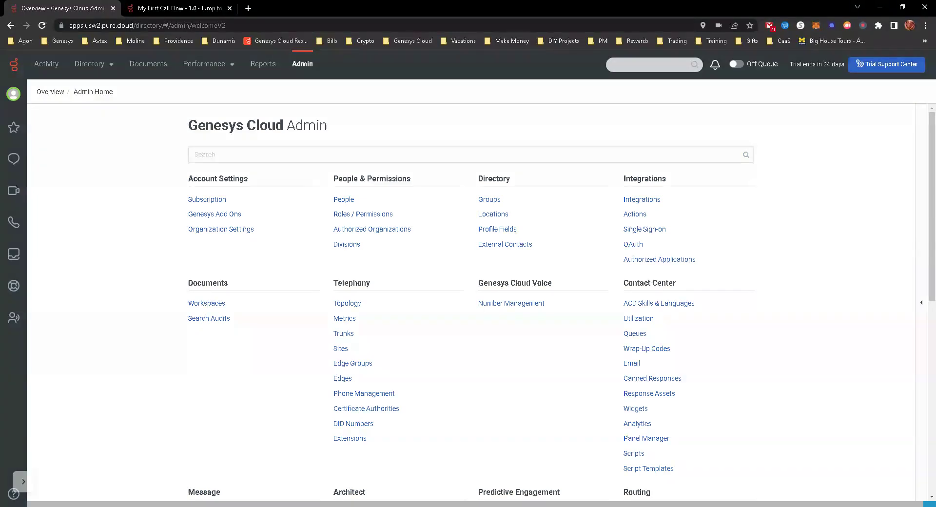
{"action": "scroll", "coordinate": [441, 321], "scroll_direction": "down", "scroll_amount": 2}
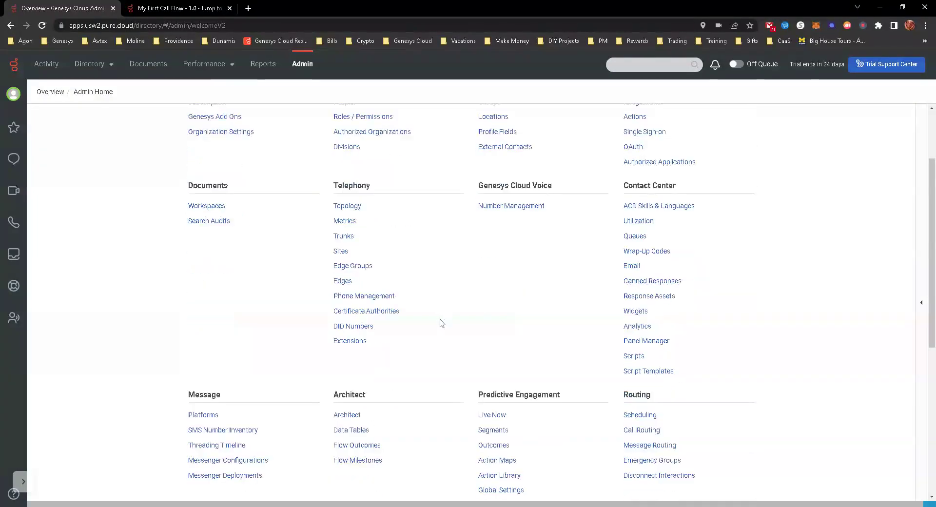
{"action": "scroll", "coordinate": [441, 320], "scroll_direction": "down", "scroll_amount": 1}
{"action": "scroll", "coordinate": [441, 320], "scroll_direction": "up", "scroll_amount": 3}
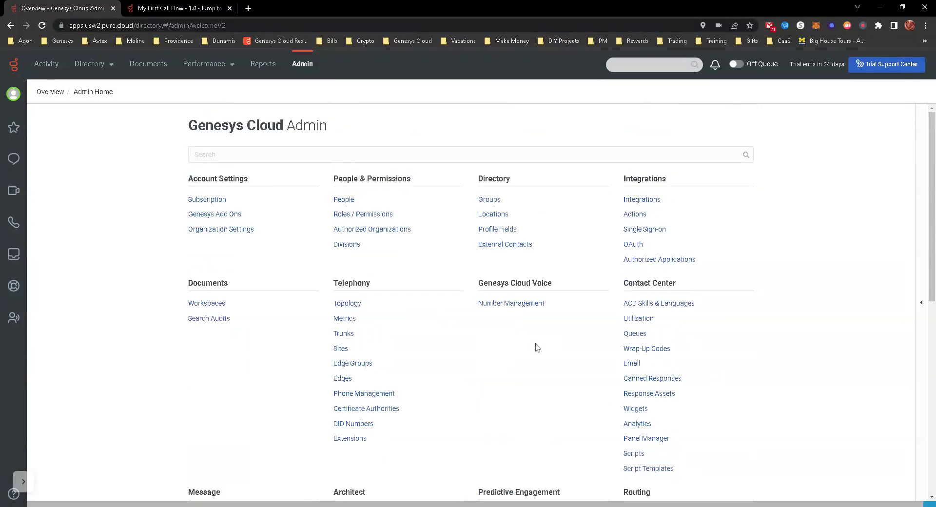
{"action": "left_click", "coordinate": [634, 336]}
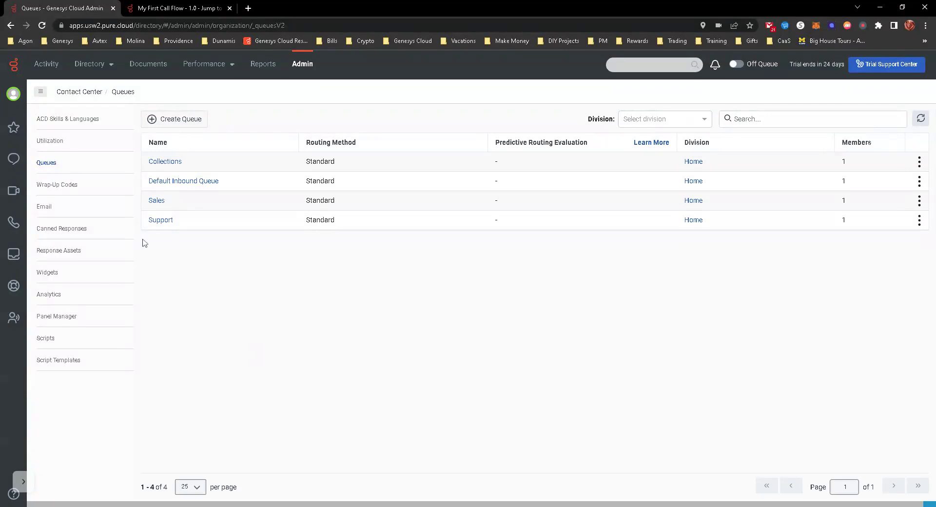
Step: Create a queue named Inbound Test Queue in the Home division without copying settings from another queue
{"action": "left_click", "coordinate": [186, 124]}
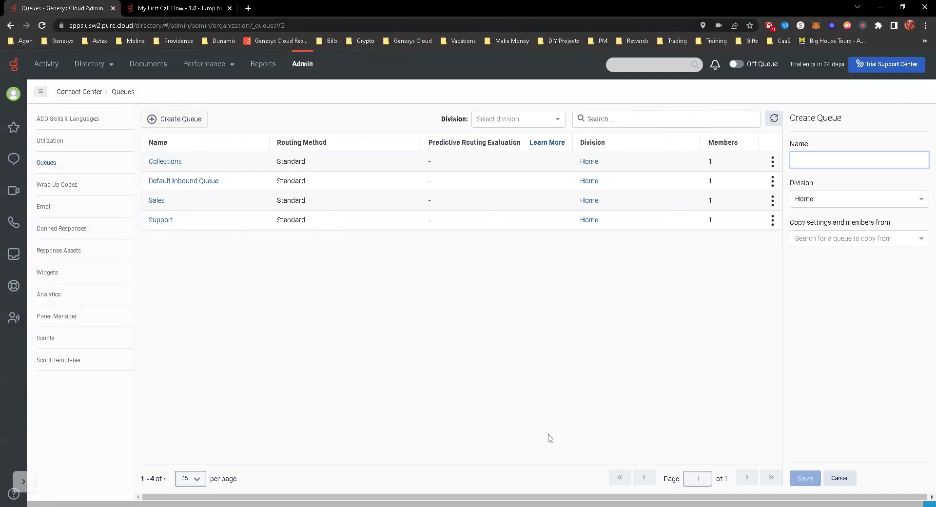
{"action": "type", "text": "Te"}
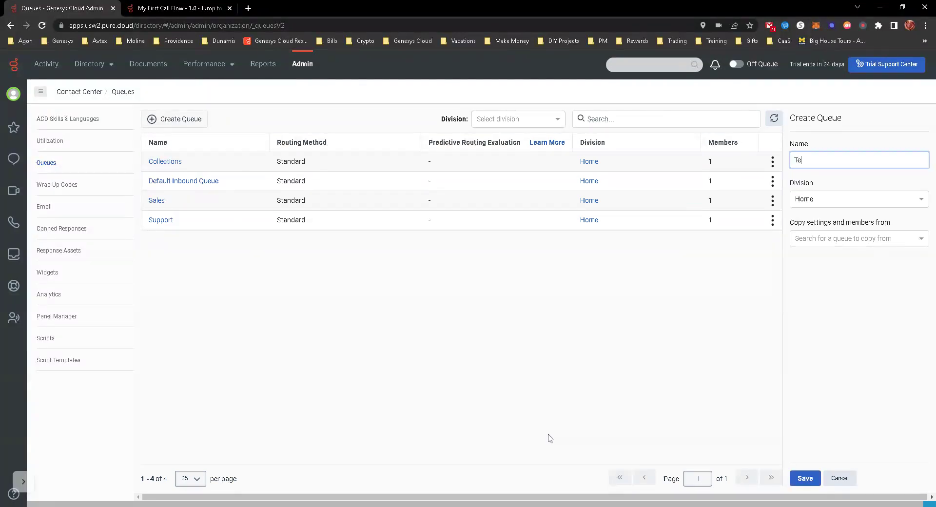
{"action": "key", "text": "BackSpace"}
{"action": "key", "text": "BackSpace"}
{"action": "type", "text": "Inbound"}
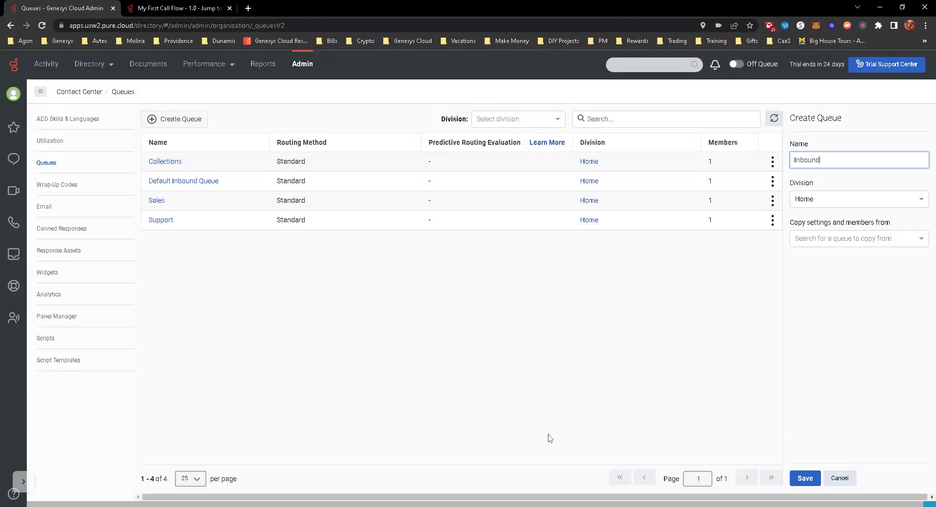
{"action": "type", "text": " Test Queue"}
{"action": "left_click", "coordinate": [822, 240]}
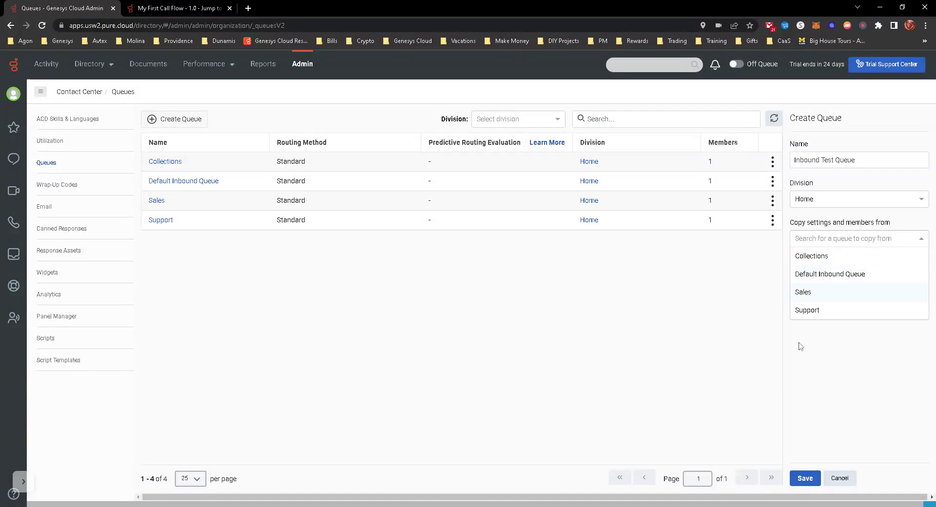
{"action": "left_click", "coordinate": [832, 366]}
{"action": "left_click", "coordinate": [804, 479]}
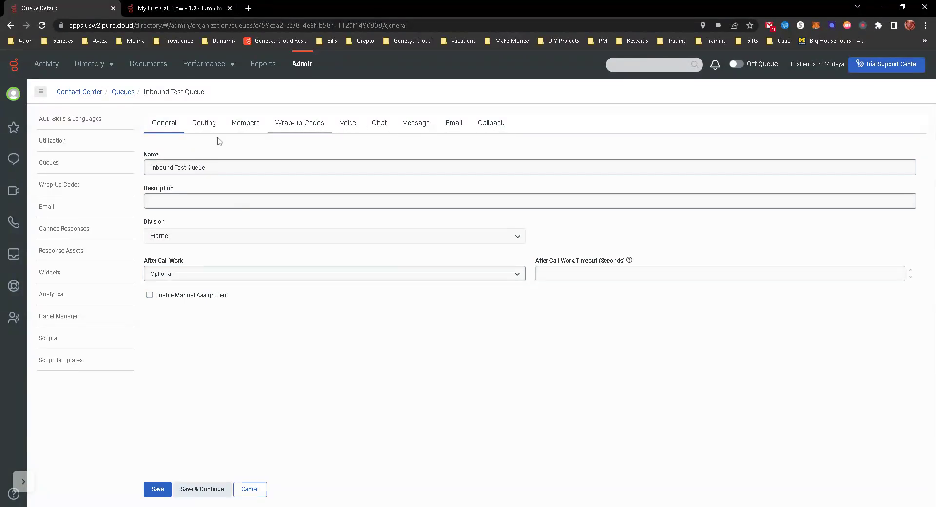
{"action": "key", "text": "Tab"}
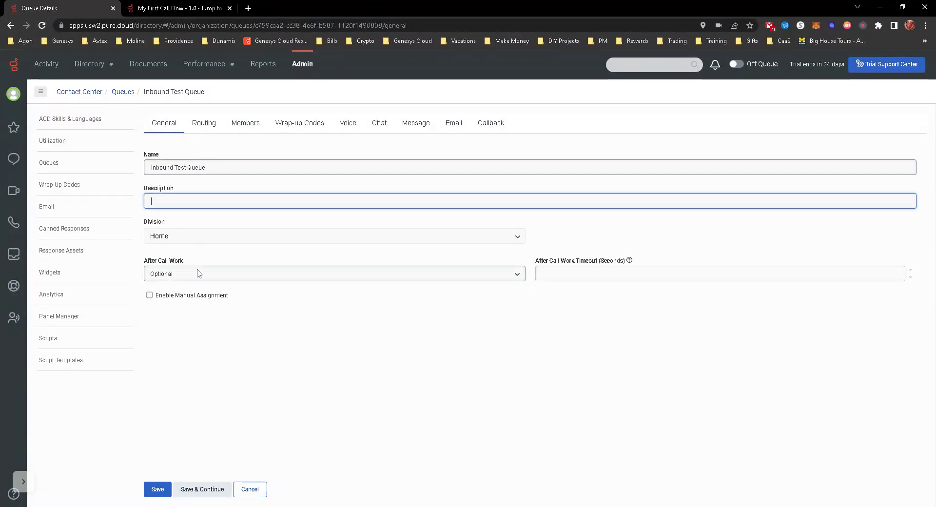
{"action": "key", "text": "ctrl+v"}
{"action": "key", "text": "ctrl+z"}
Step: Examine the new queue's After Call Work options and its routing and evaluation method settings
{"action": "left_click", "coordinate": [175, 274]}
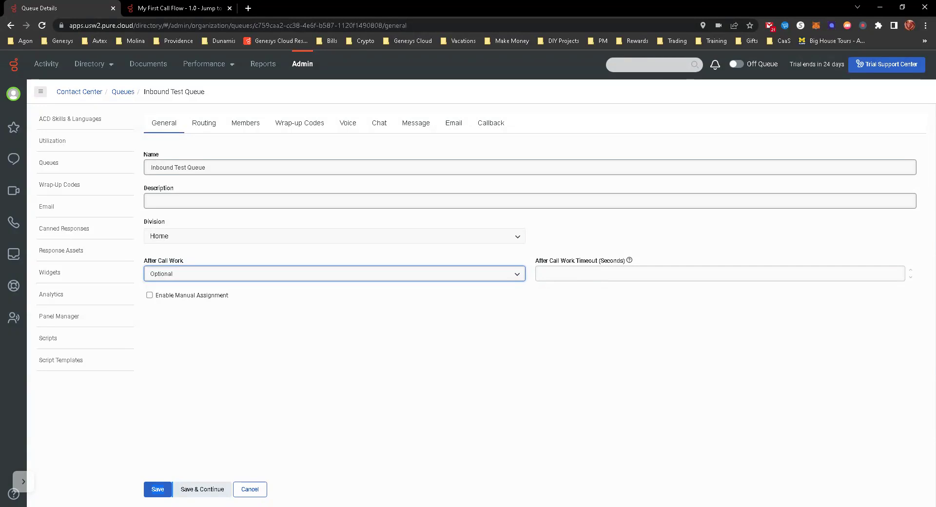
{"action": "left_click", "coordinate": [279, 401]}
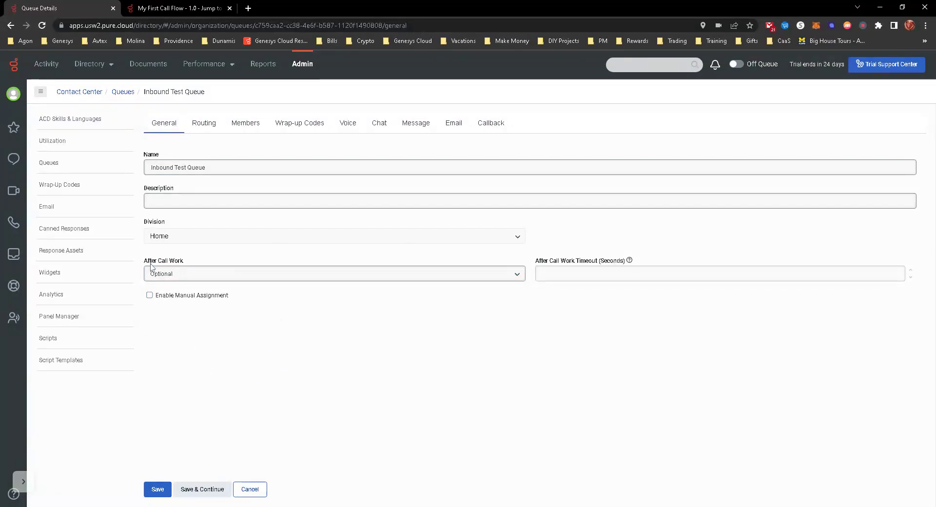
{"action": "left_click", "coordinate": [204, 127]}
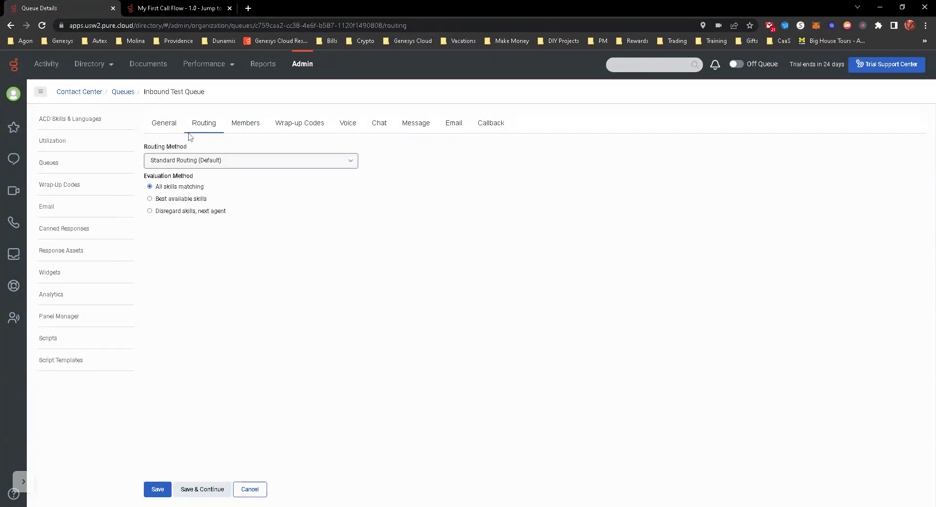
Step: Add the user with the Admin title and department as a member of Inbound Test Queue
{"action": "left_click", "coordinate": [249, 124]}
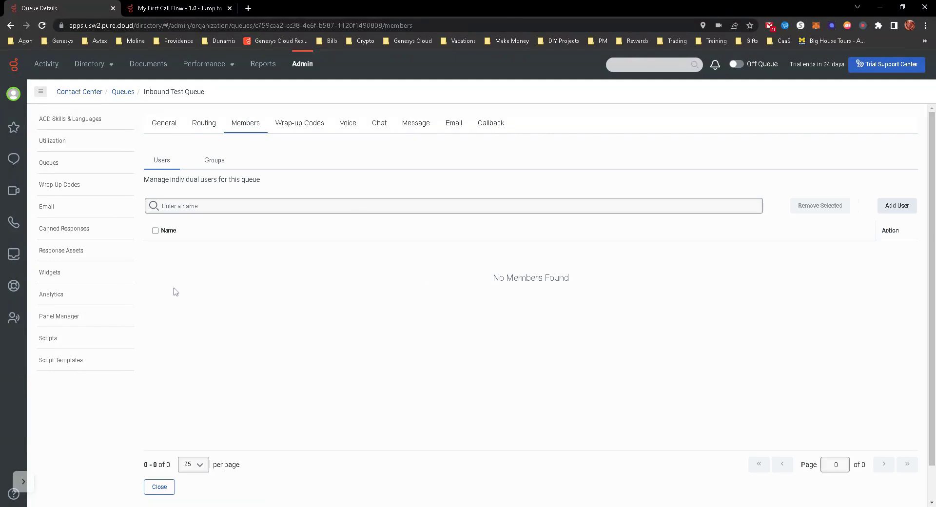
{"action": "left_click", "coordinate": [536, 207]}
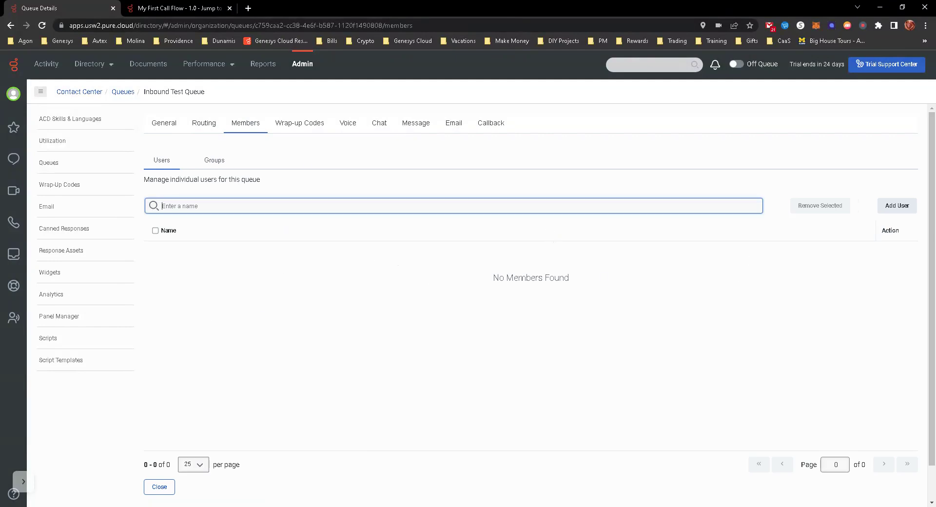
{"action": "type", "text": "jonathan"}
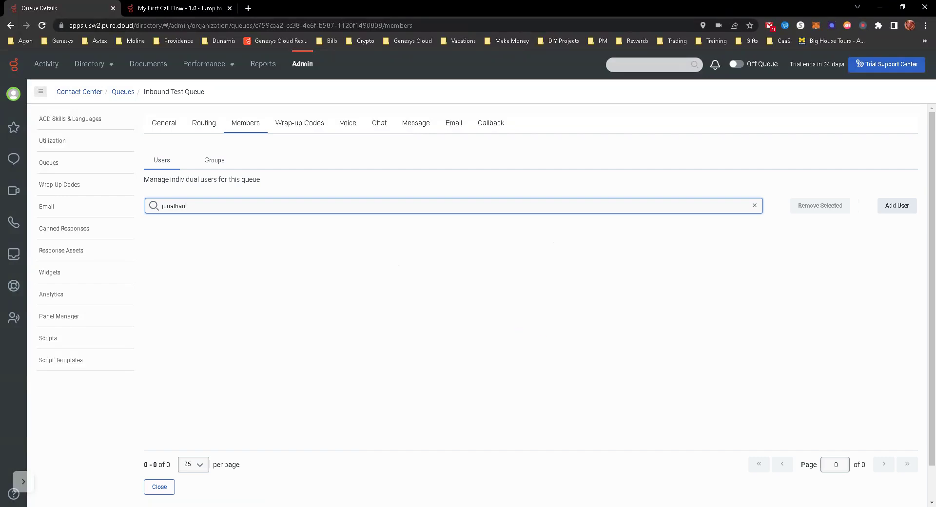
{"action": "left_click", "coordinate": [899, 205]}
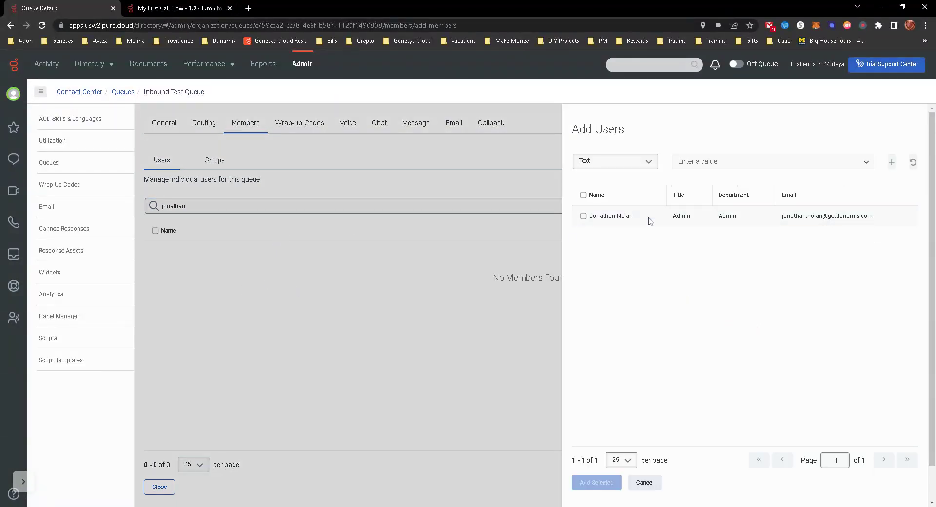
{"action": "left_click", "coordinate": [600, 216]}
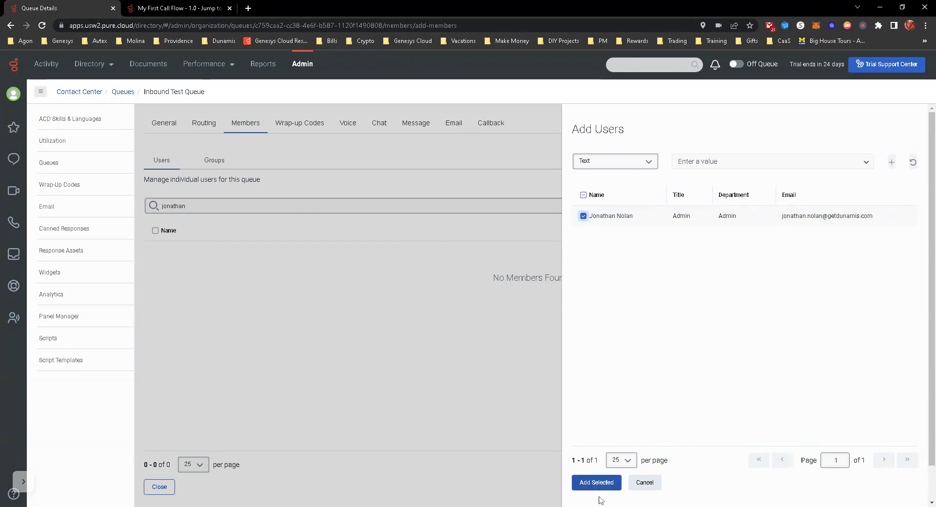
{"action": "left_click", "coordinate": [596, 482]}
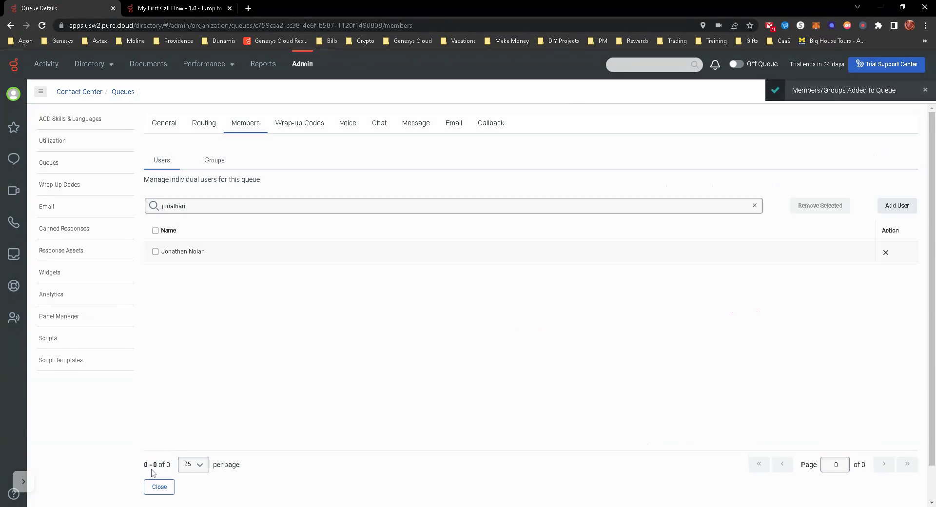
Step: Review the queue's wrap-up code, voice, chat, message, email and callback settings, and save the queue
{"action": "left_click", "coordinate": [290, 124]}
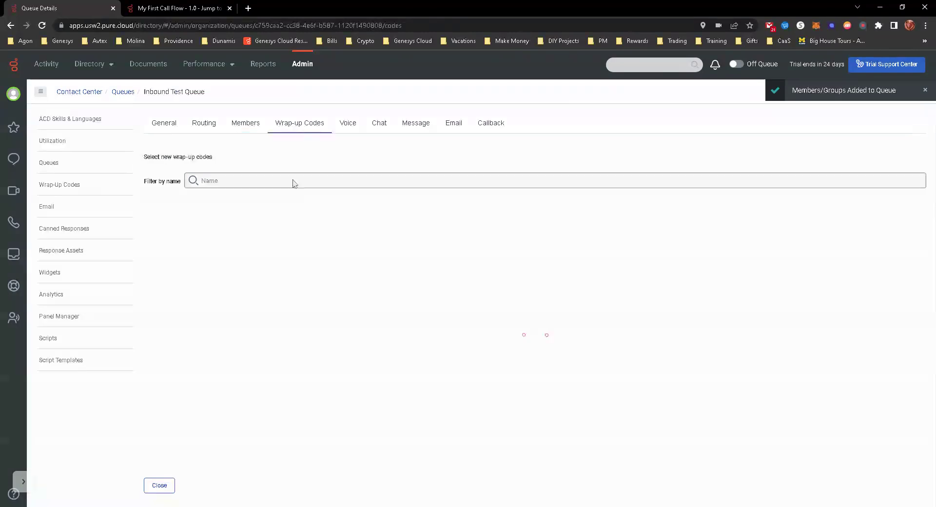
{"action": "left_click", "coordinate": [349, 123]}
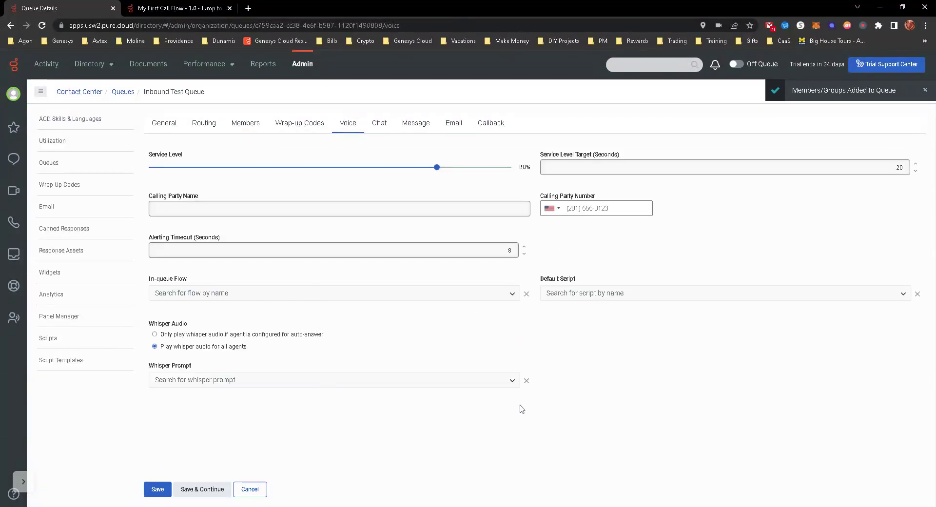
{"action": "left_click", "coordinate": [377, 125]}
{"action": "left_click", "coordinate": [415, 126]}
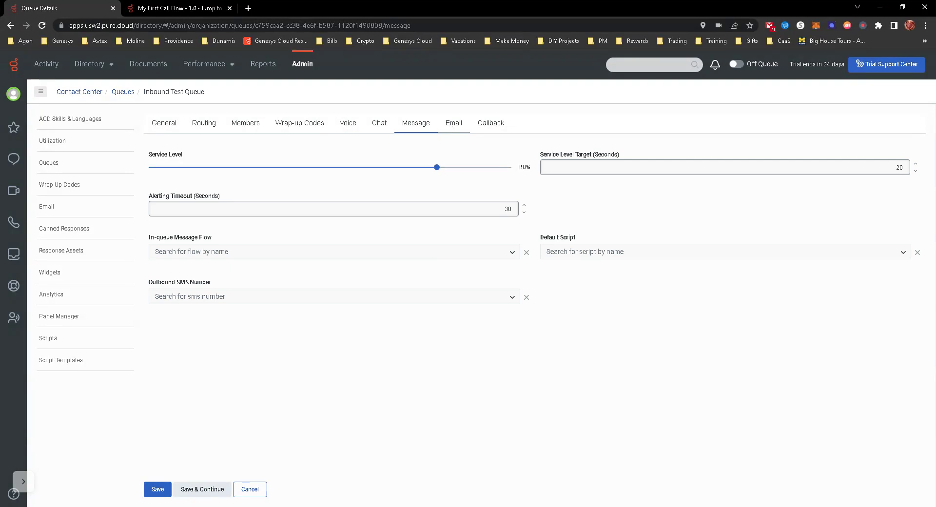
{"action": "left_click", "coordinate": [450, 125]}
{"action": "left_click", "coordinate": [484, 123]}
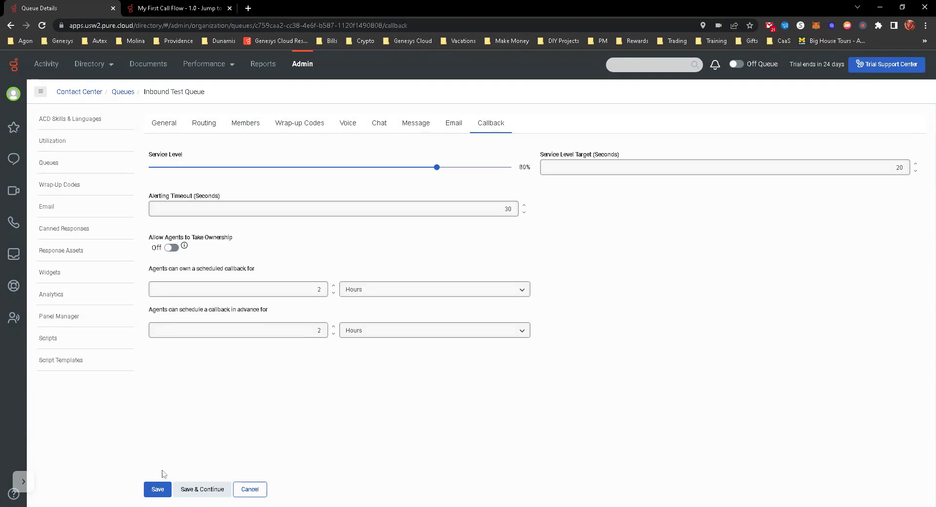
{"action": "left_click", "coordinate": [165, 491]}
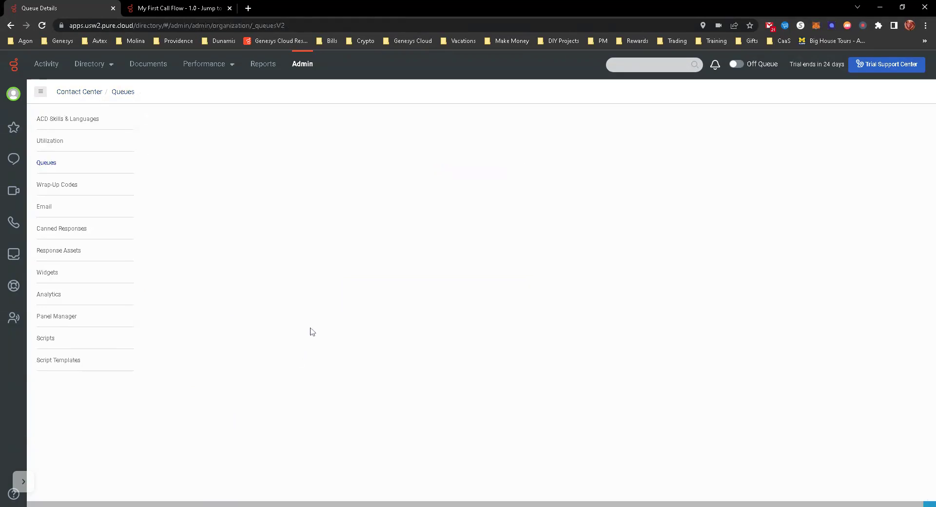